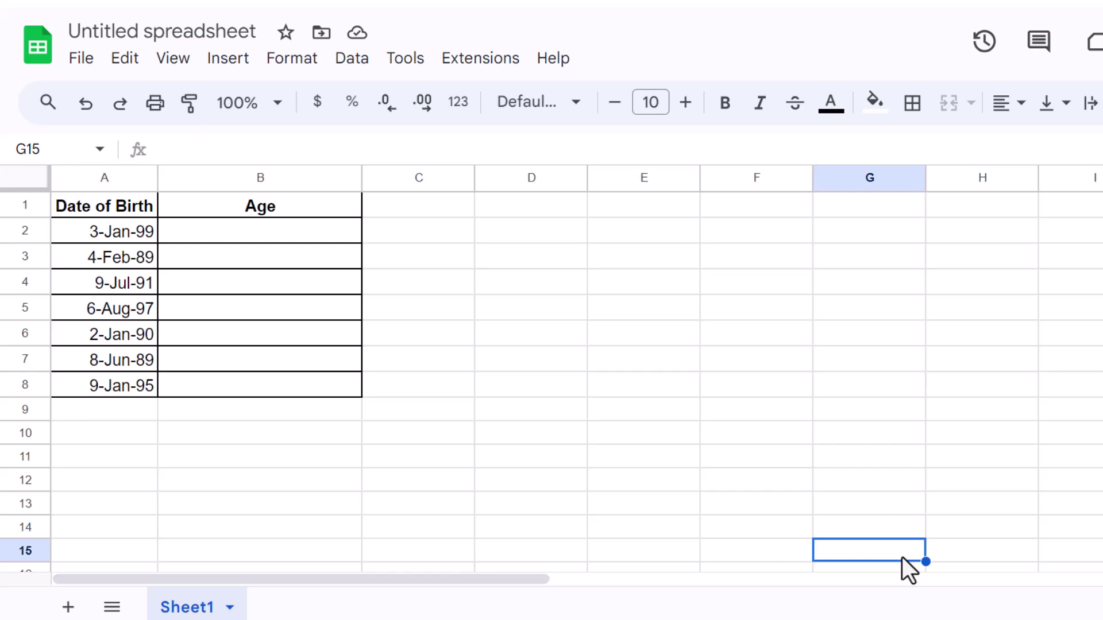
# - Apply the numeric Date format to birth dates A2:A8, e.g. 1/3/1999
pyautogui.click(115, 183)
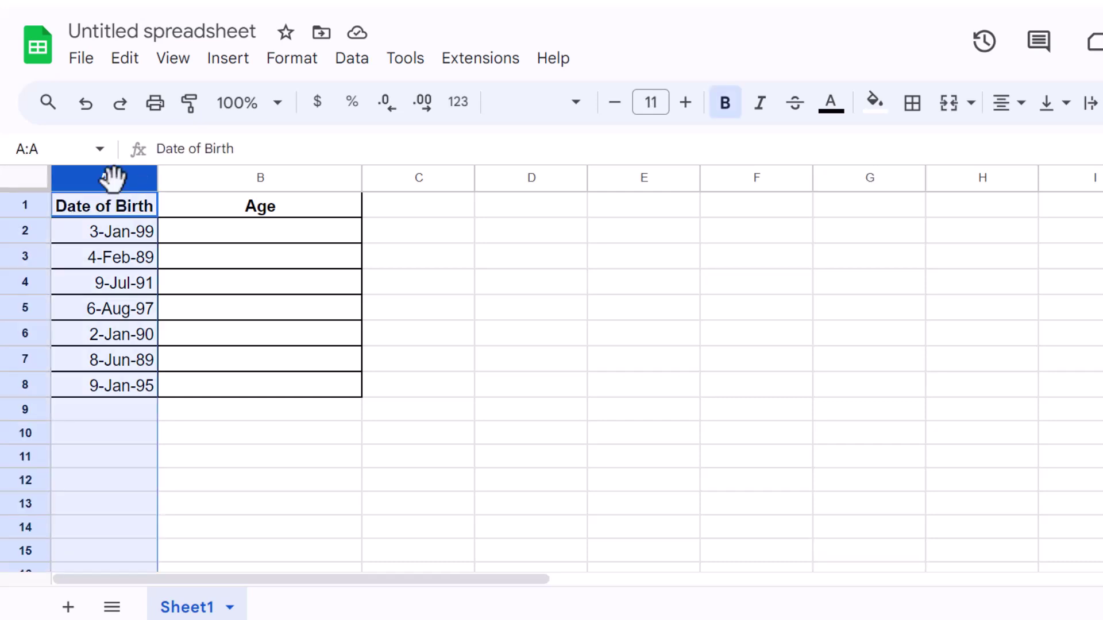
pyautogui.click(208, 179)
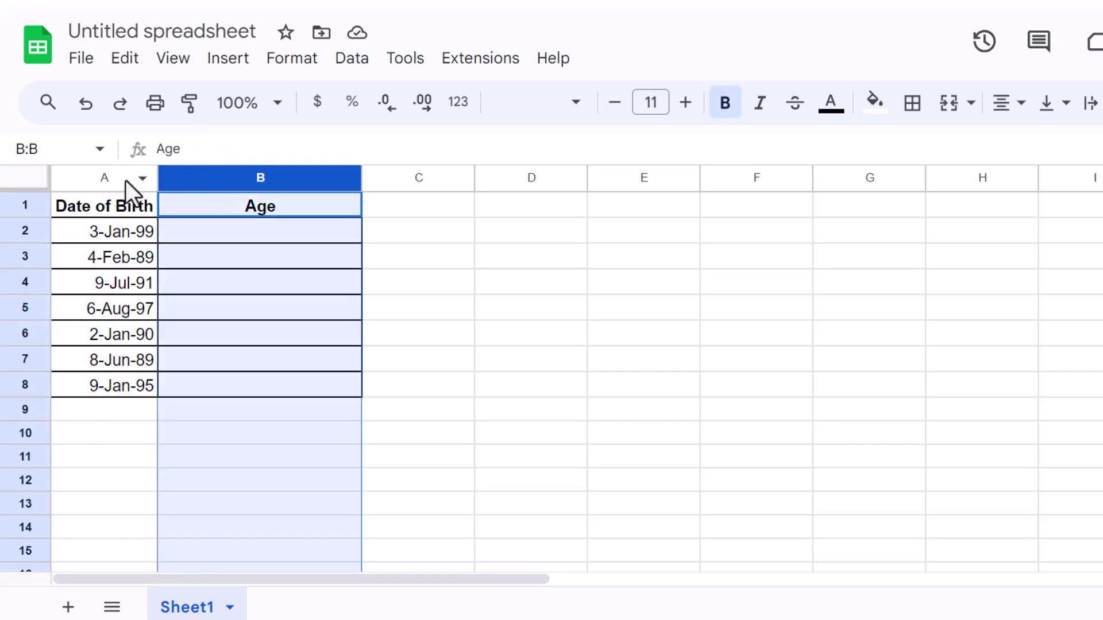
pyautogui.moveTo(124, 180); pyautogui.dragTo(193, 176)
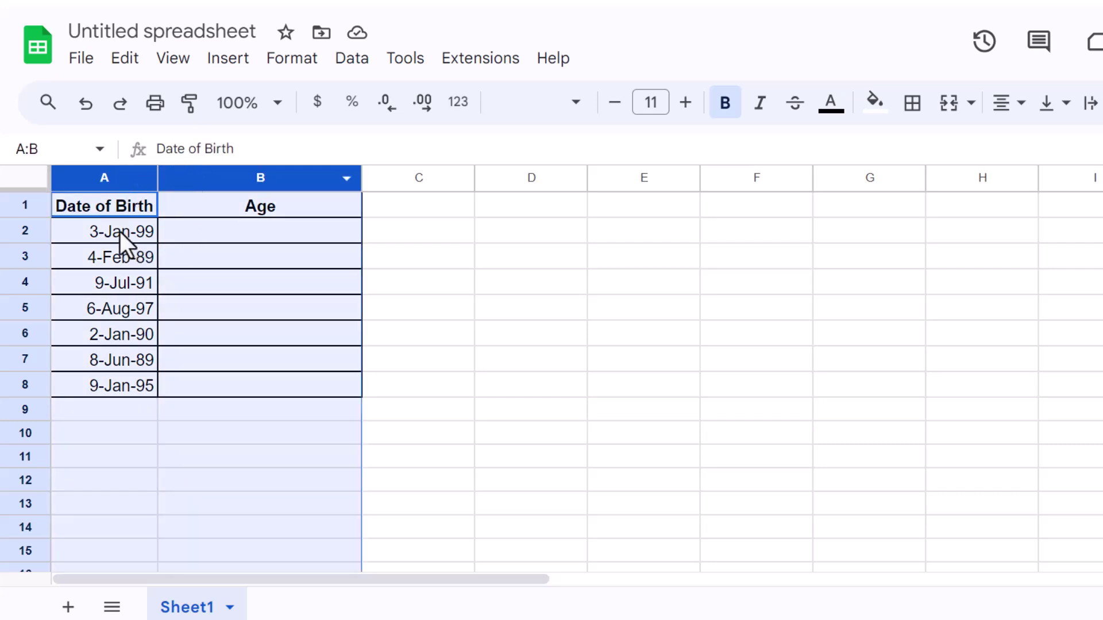
pyautogui.moveTo(120, 231); pyautogui.dragTo(110, 386)
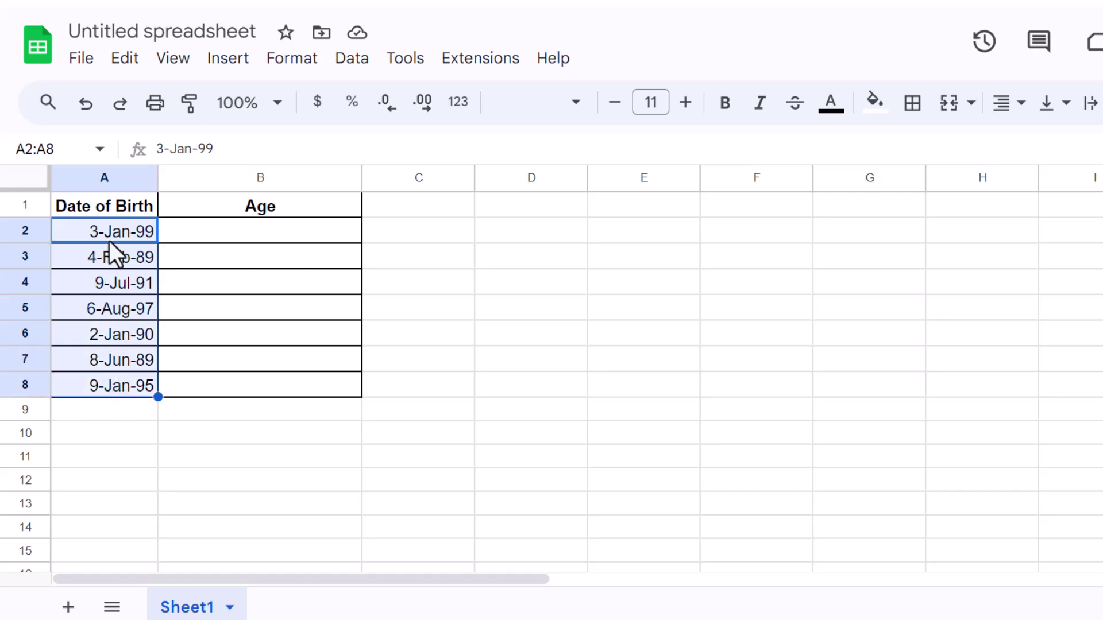
pyautogui.click(279, 64)
pyautogui.moveTo(572, 150)
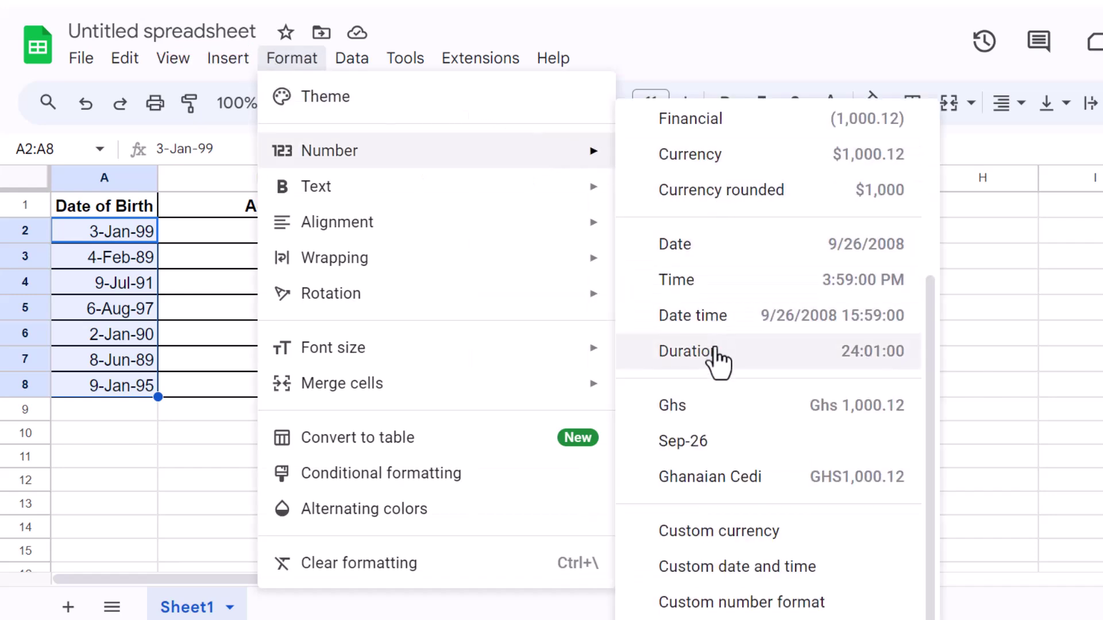
pyautogui.click(718, 251)
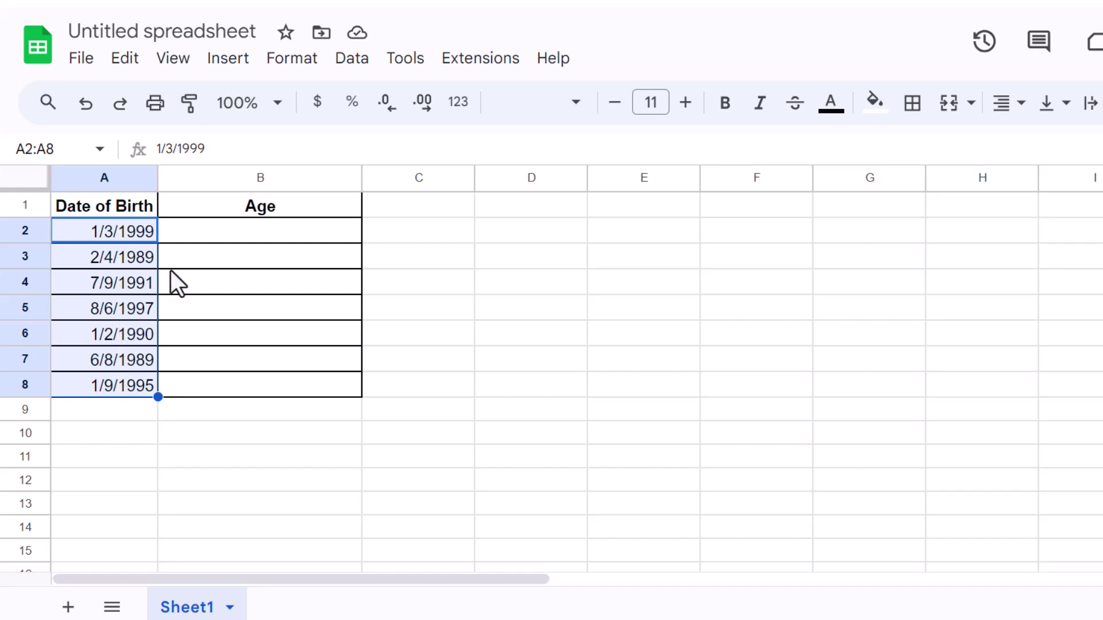
# - Enter =DATEDIF(A2,TODAY(),"Y") in B2 to show the age as 25 years
pyautogui.click(269, 228)
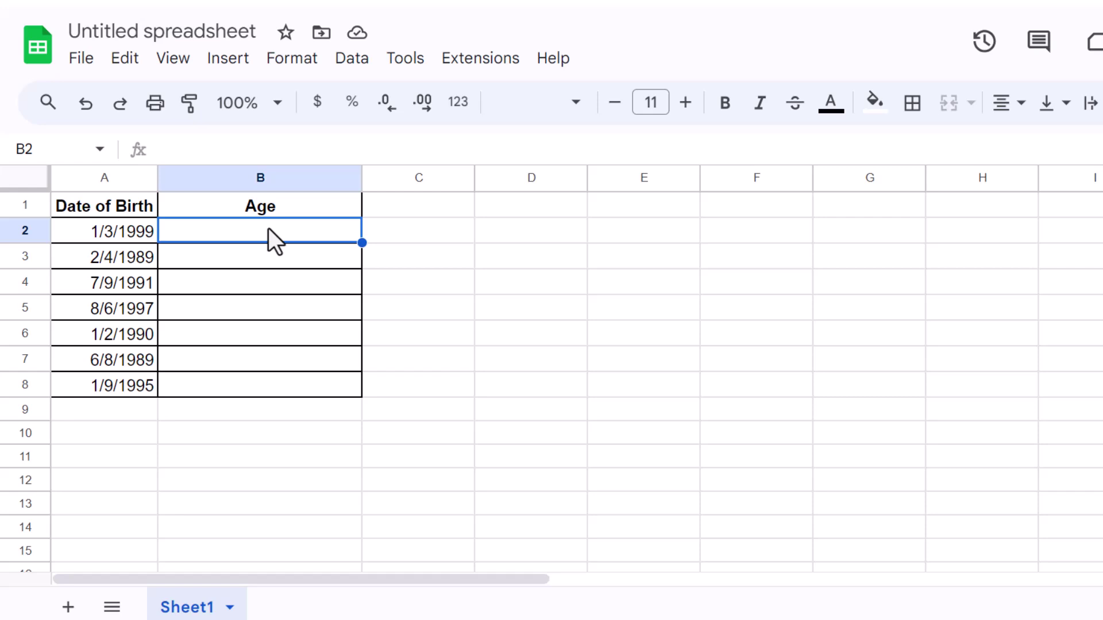
pyautogui.write('=')
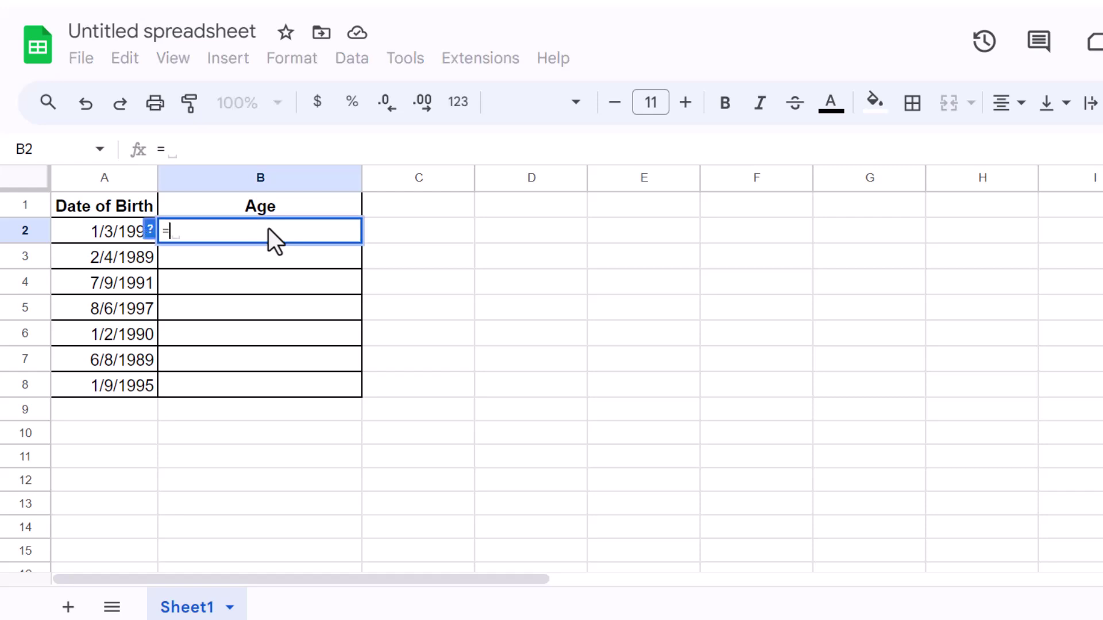
pyautogui.write('DATEDIF(')
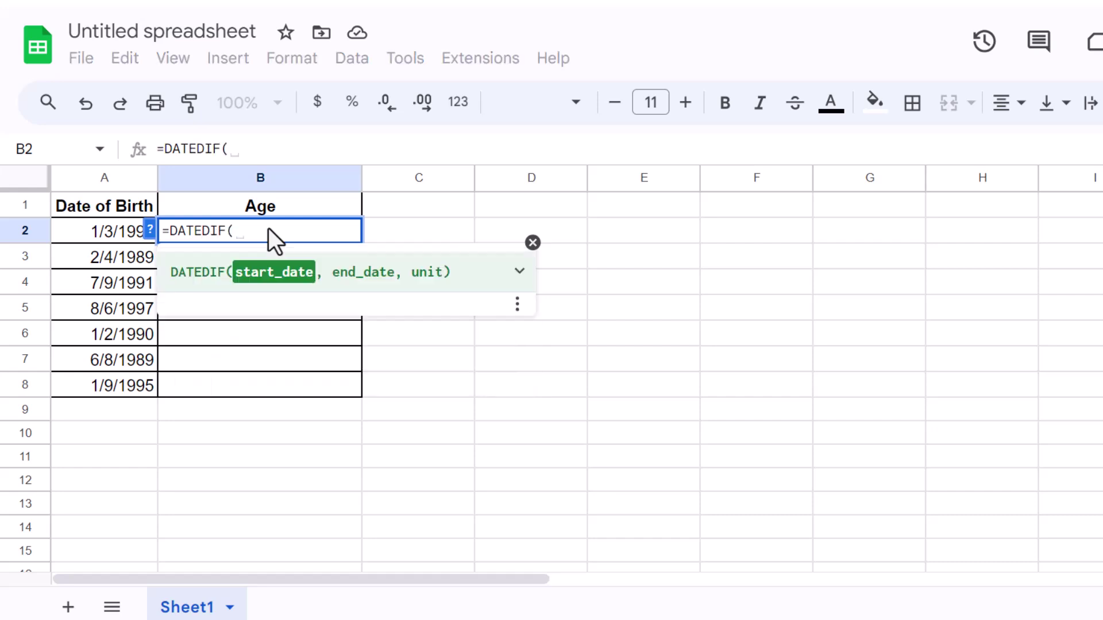
pyautogui.click(106, 231)
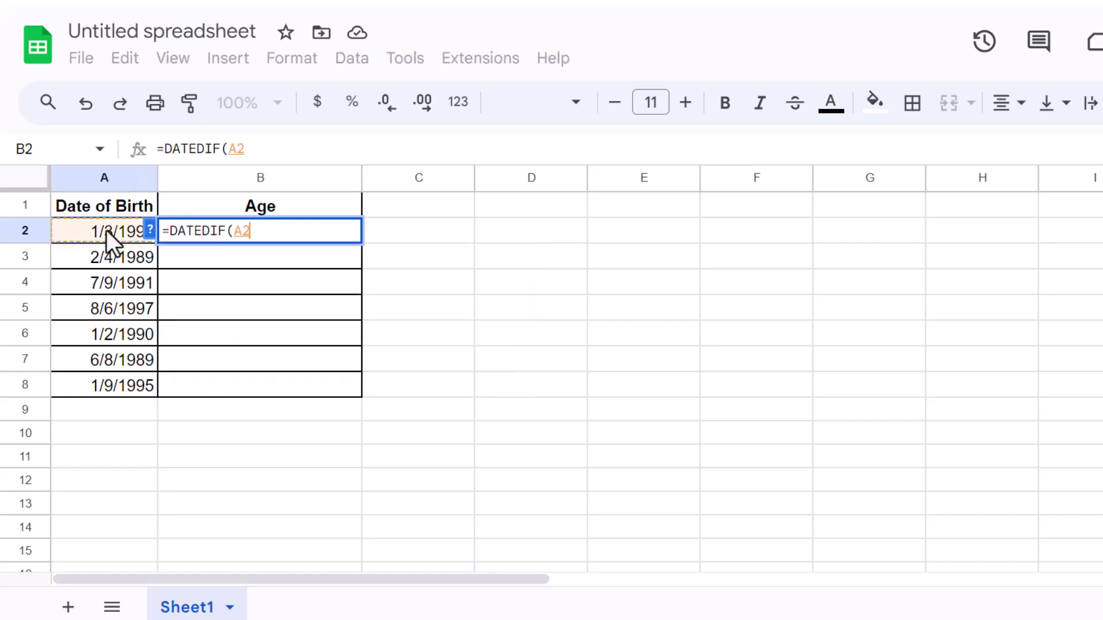
pyautogui.write(',')
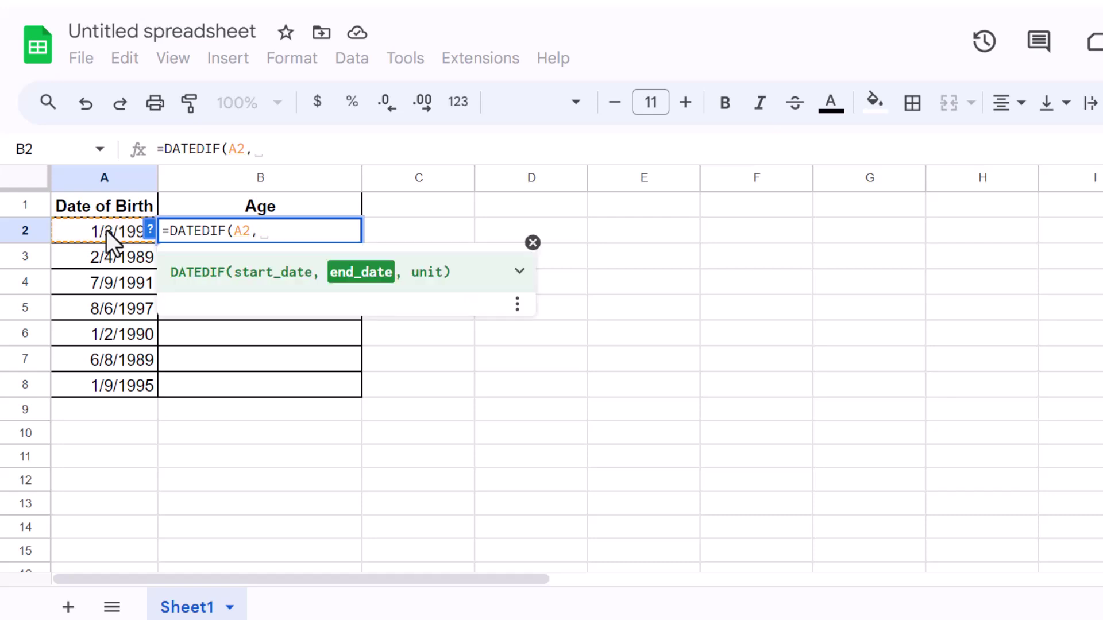
pyautogui.write('TODAY')
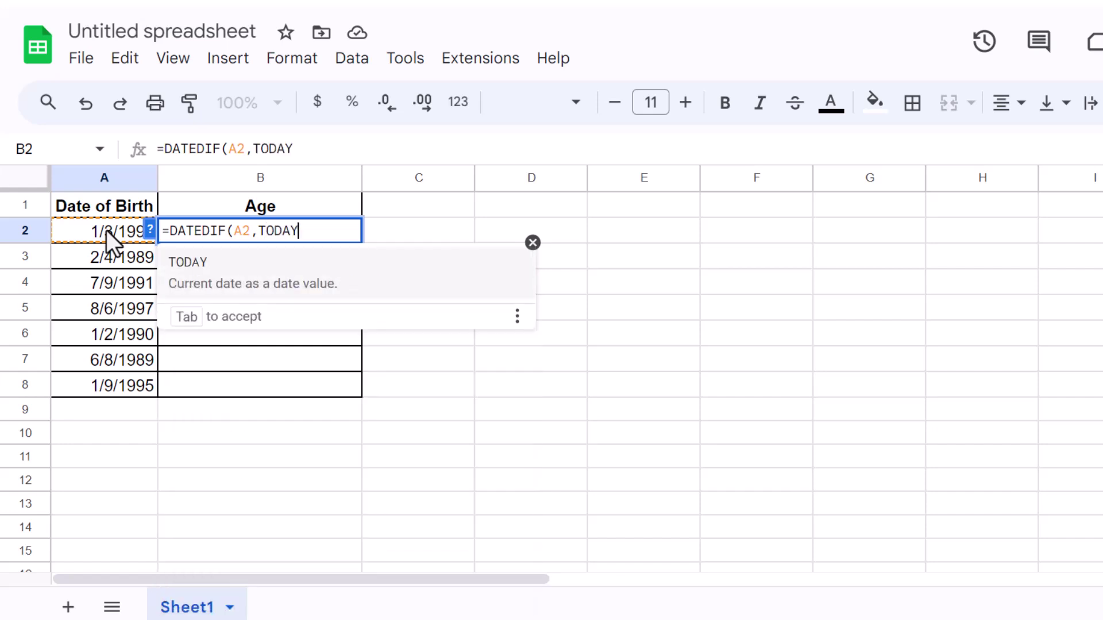
pyautogui.write('()')
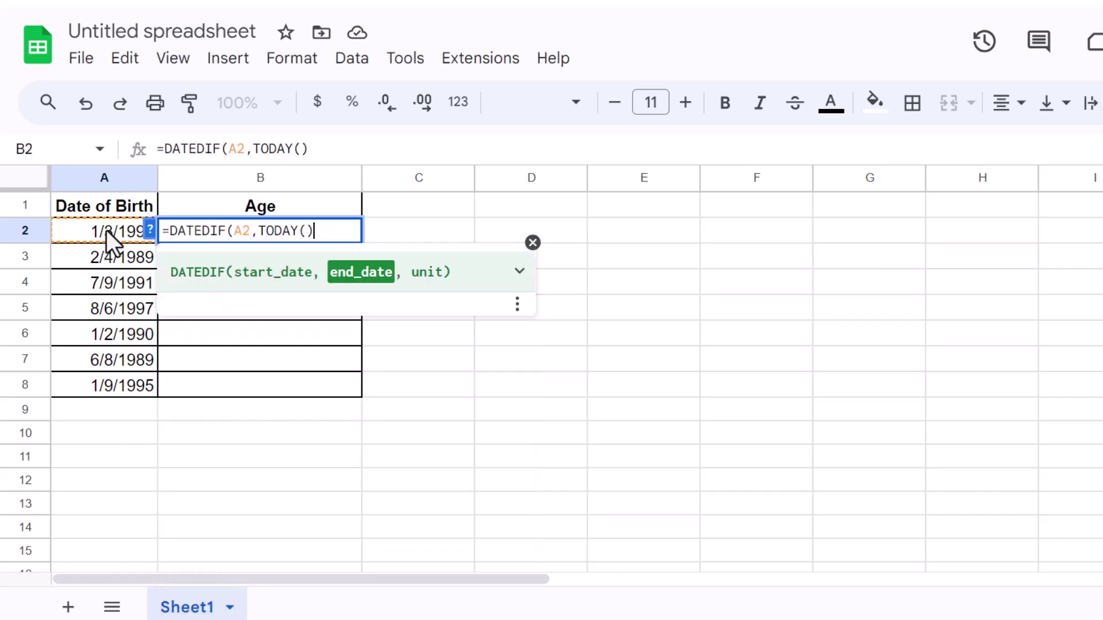
pyautogui.write(',')
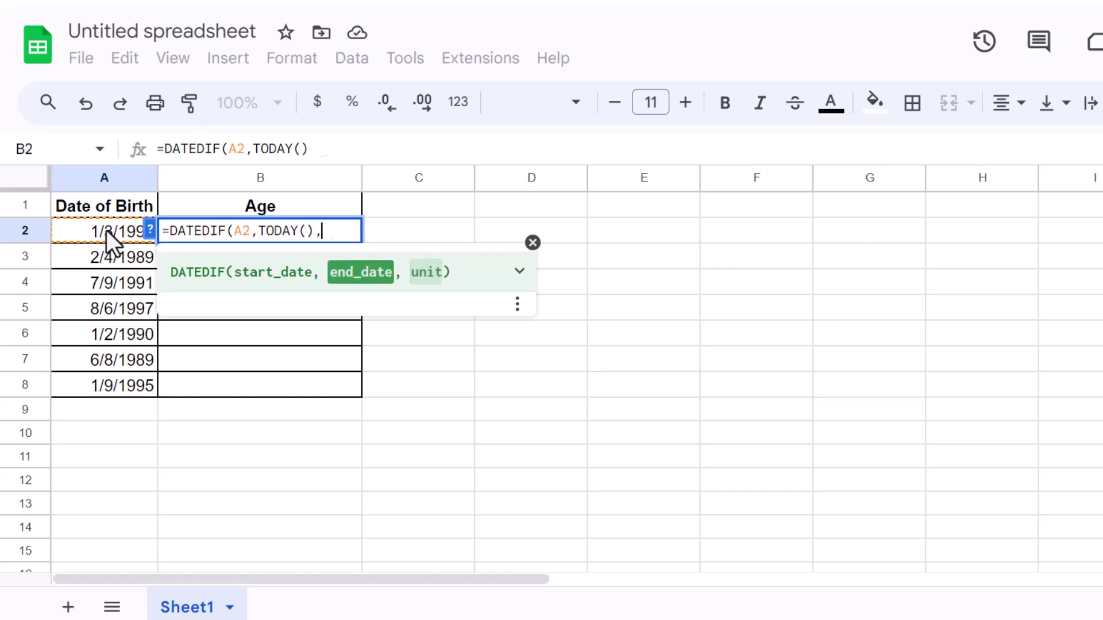
pyautogui.write('"Y"')
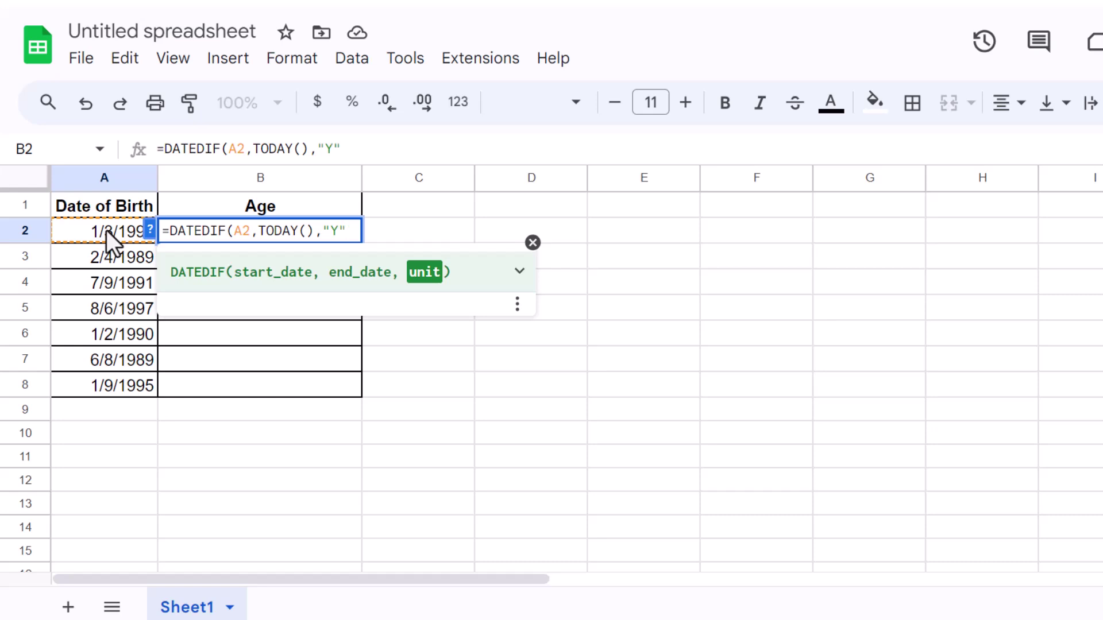
pyautogui.write(')')
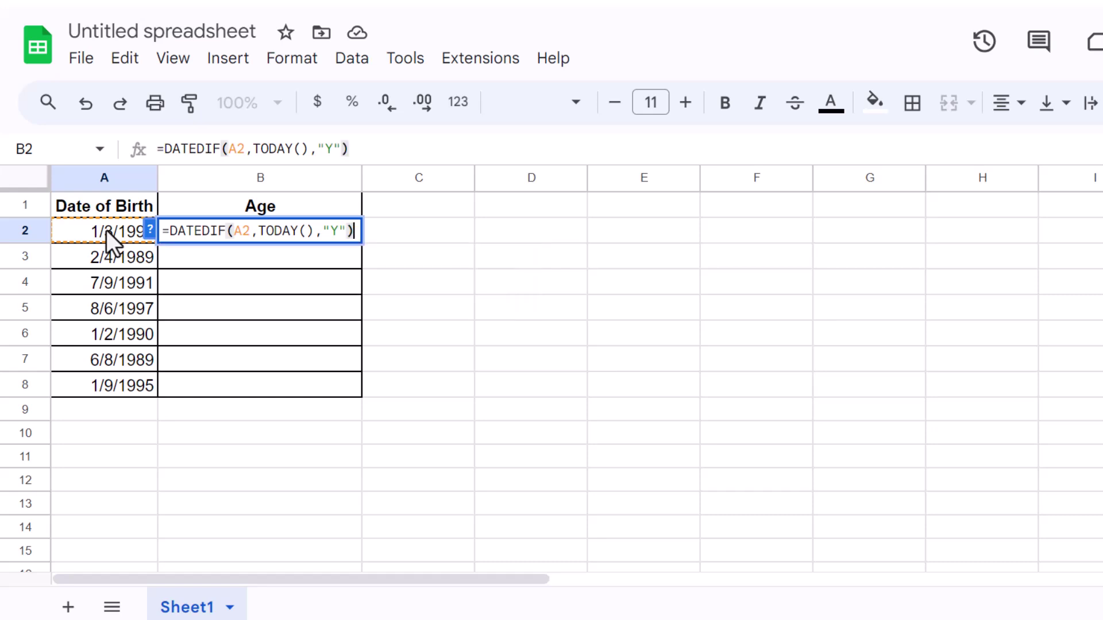
pyautogui.press('Return')
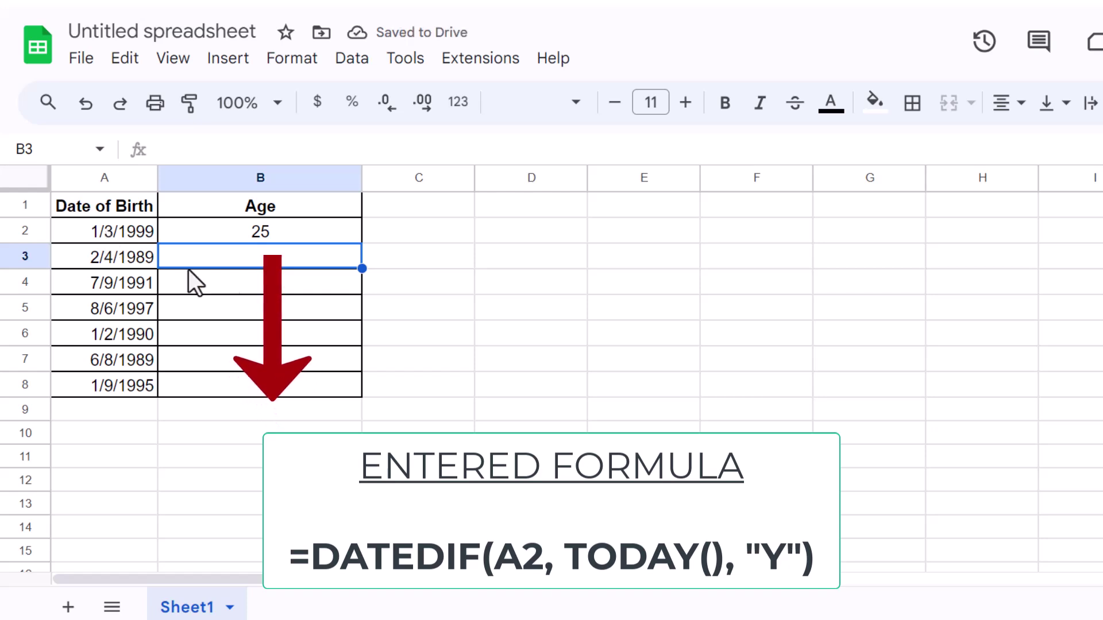
# - Change the DATEDIF unit in B2 from "Y" to "M" so it shows 307 months
pyautogui.click(350, 235)
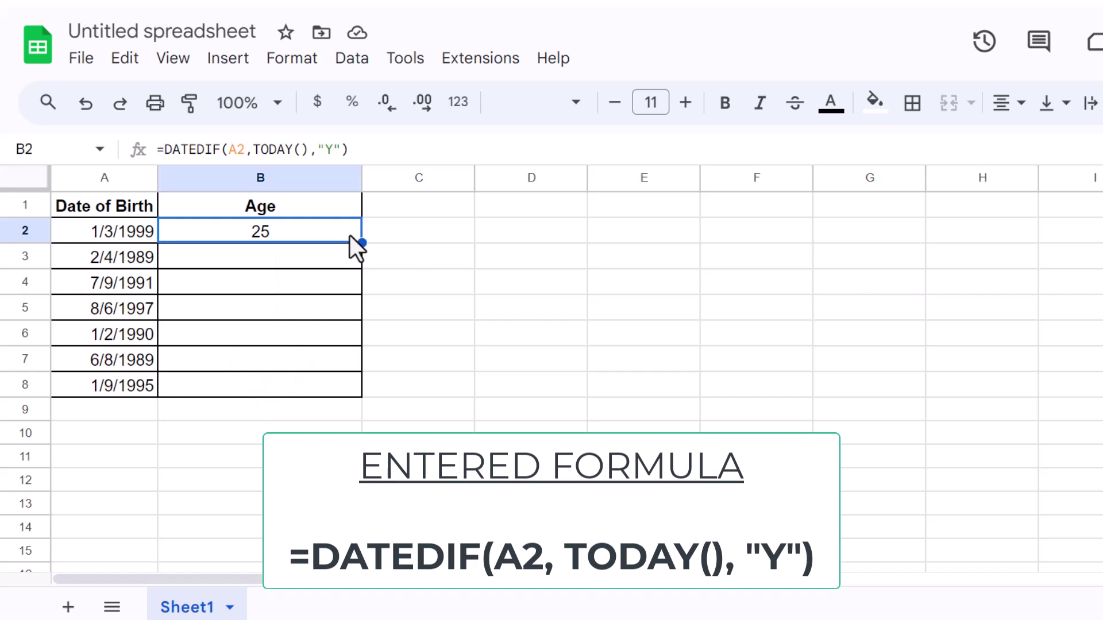
pyautogui.click(334, 149)
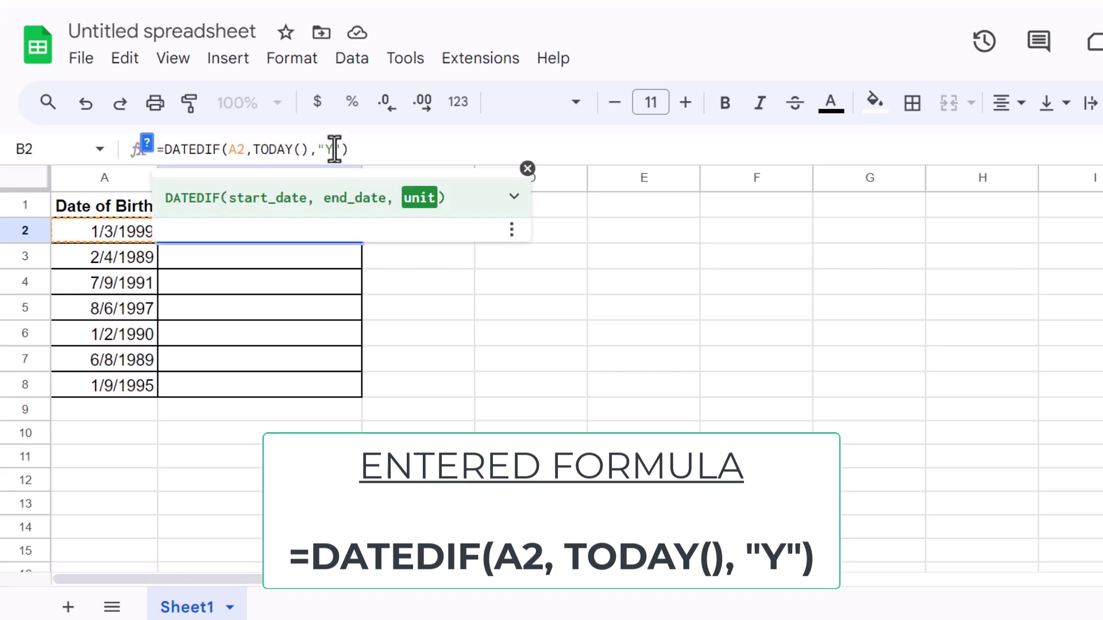
pyautogui.press('BackSpace')
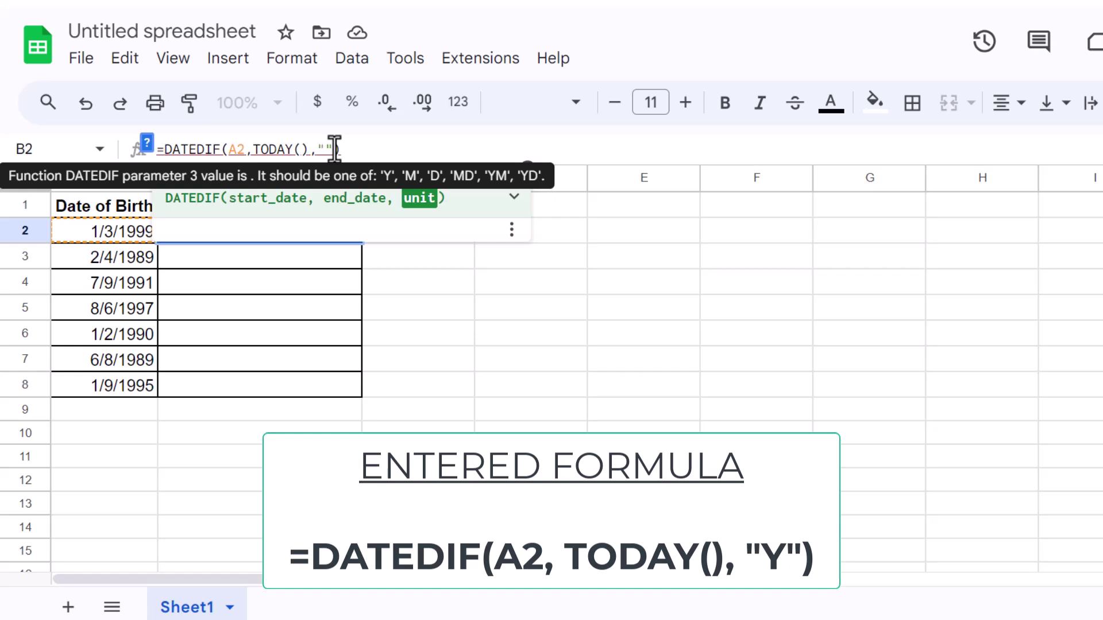
pyautogui.write('M')
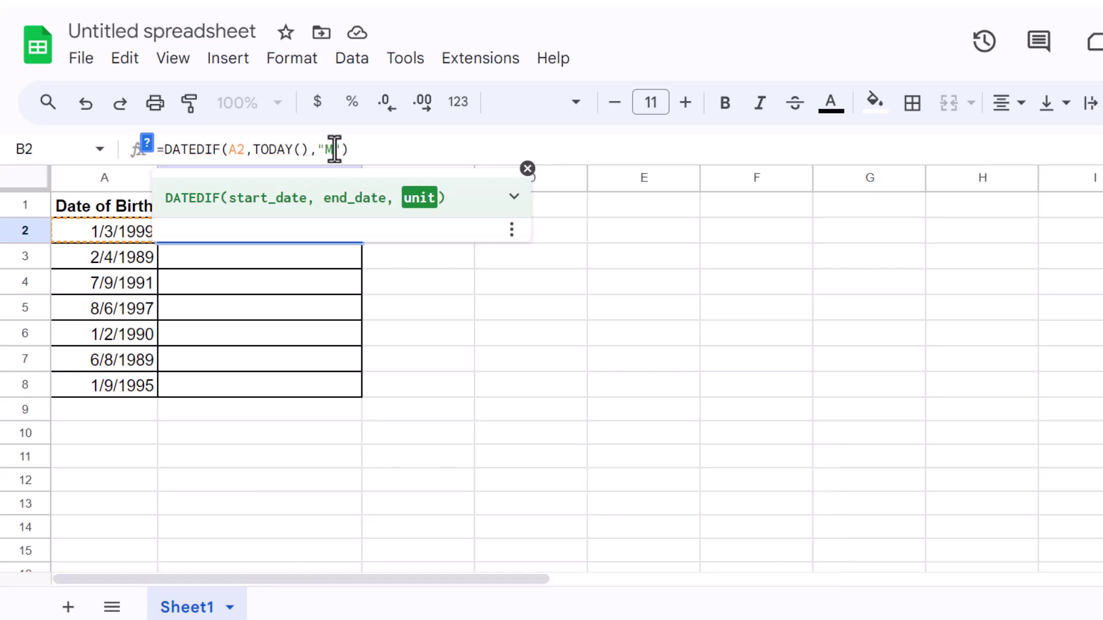
pyautogui.press('Return')
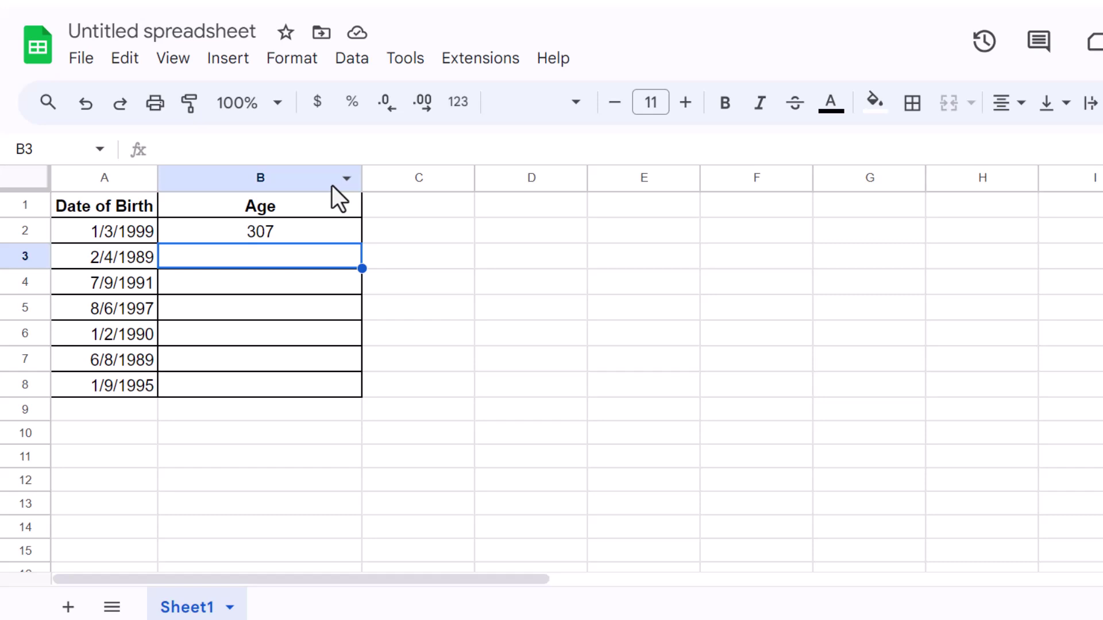
pyautogui.click(325, 232)
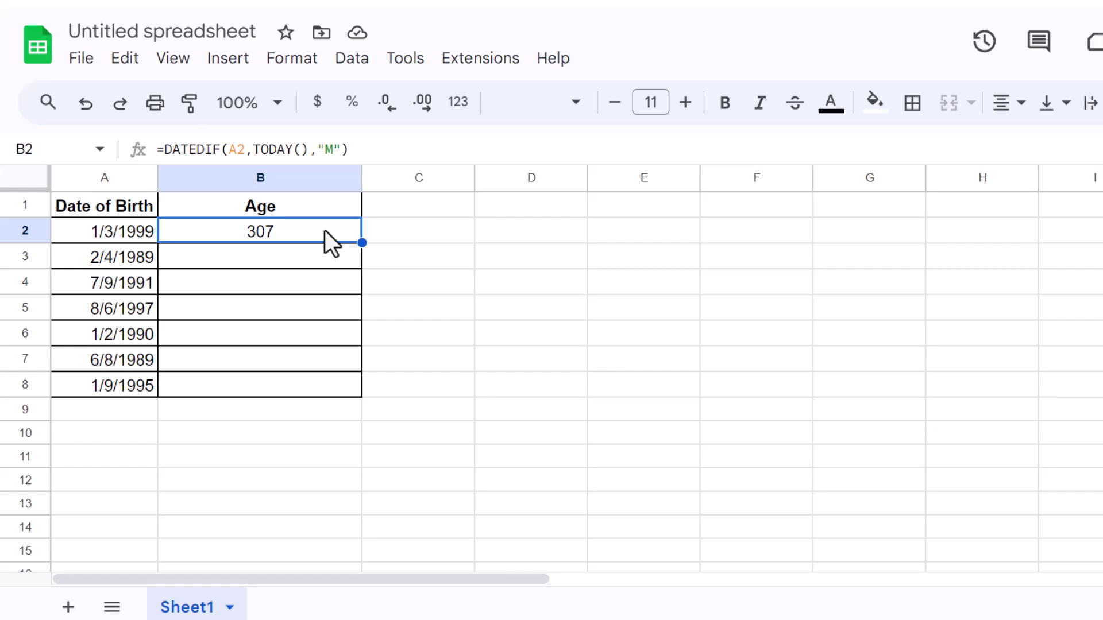
# - Overwrite B2 with the pasted combined DATEDIF formula displaying "25 years, 7 months"
pyautogui.click(325, 150)
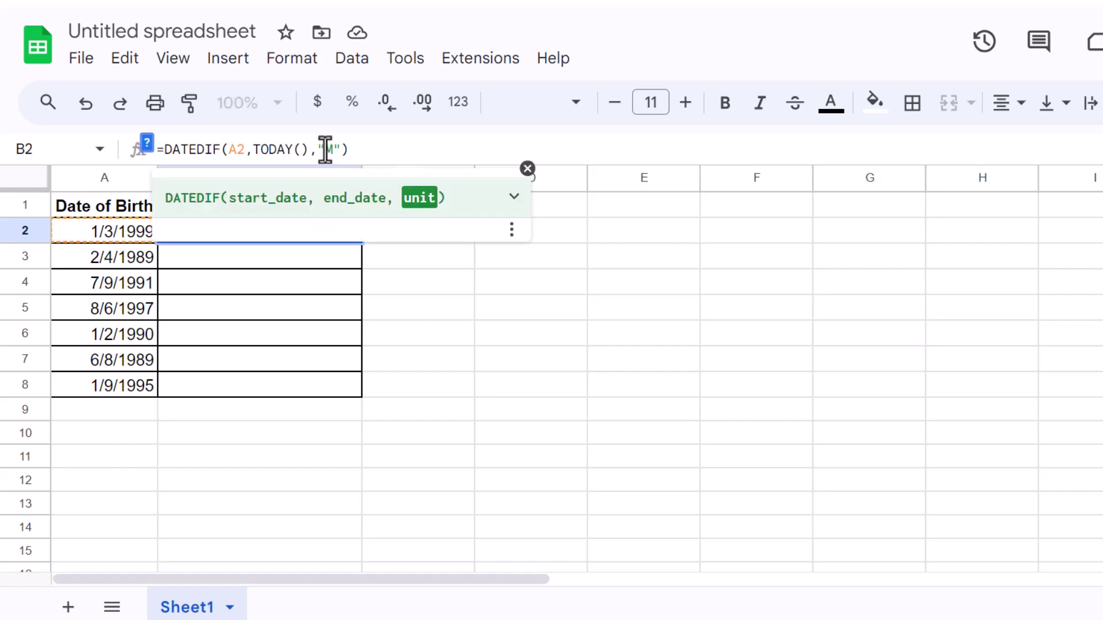
pyautogui.tripleClick(325, 150)
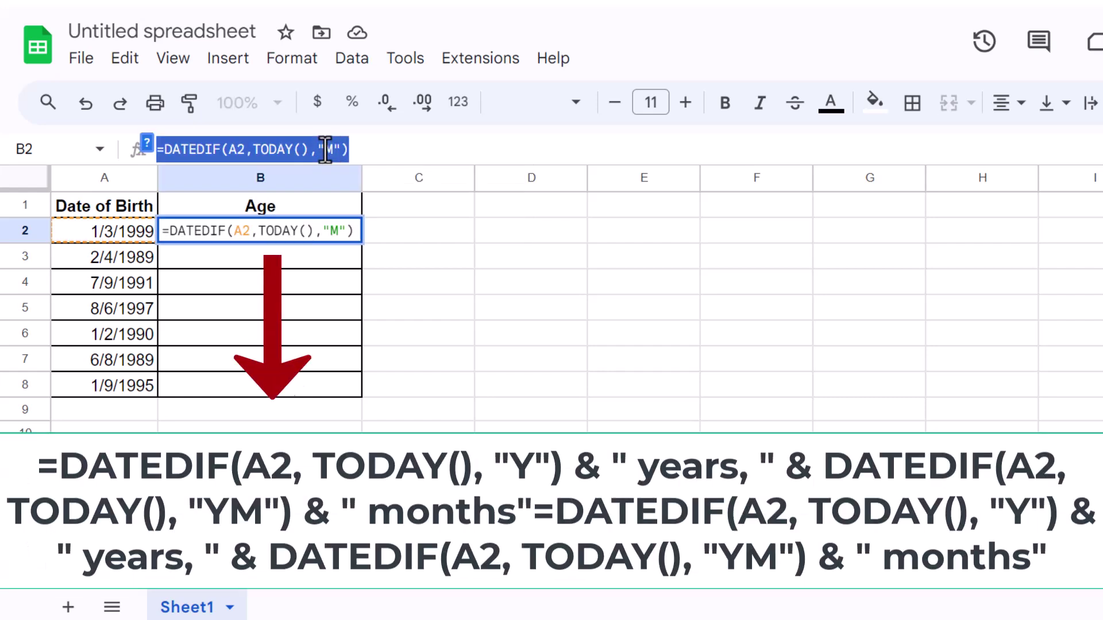
pyautogui.write('=DATEDIF(A2, TODAY(), "Y") & " years, " & DATEDIF(A2, TODAY(), "YM") & " months"')
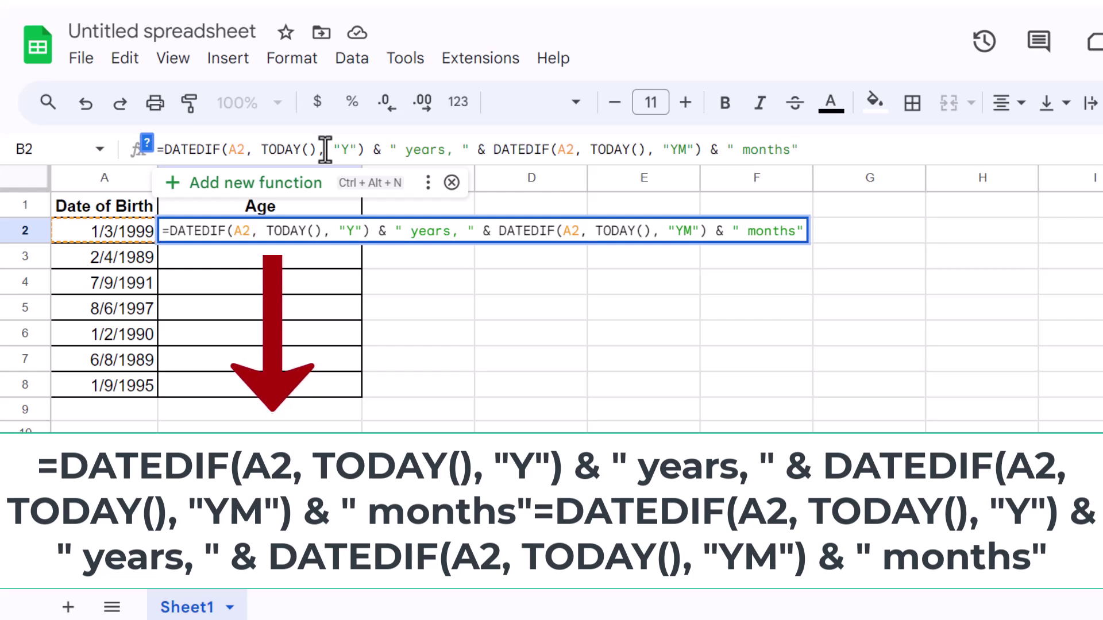
pyautogui.press('Return')
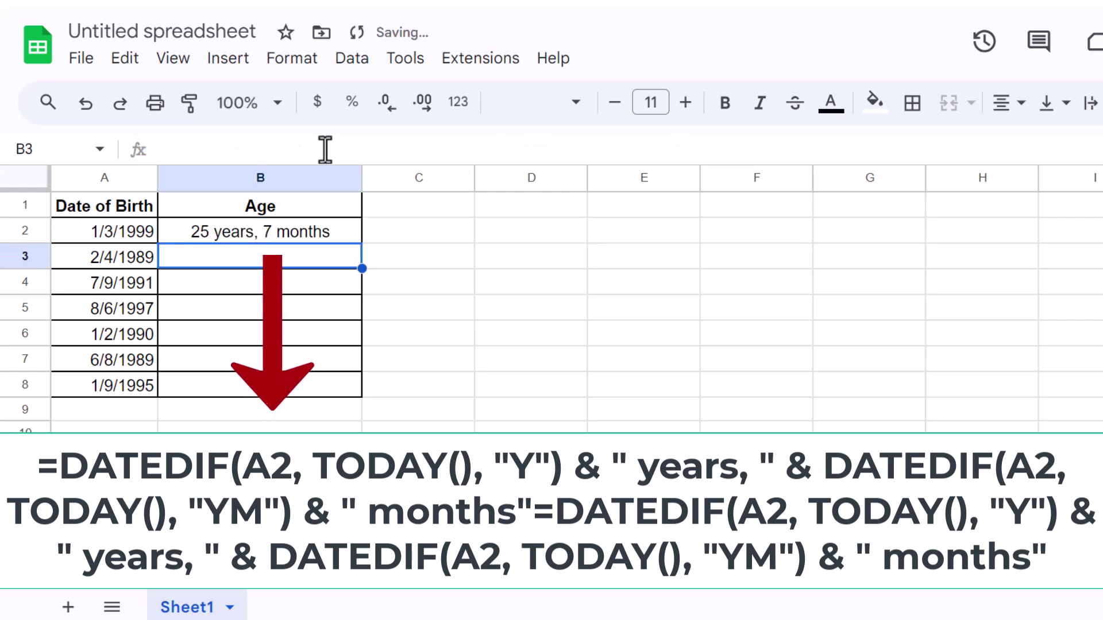
pyautogui.click(275, 236)
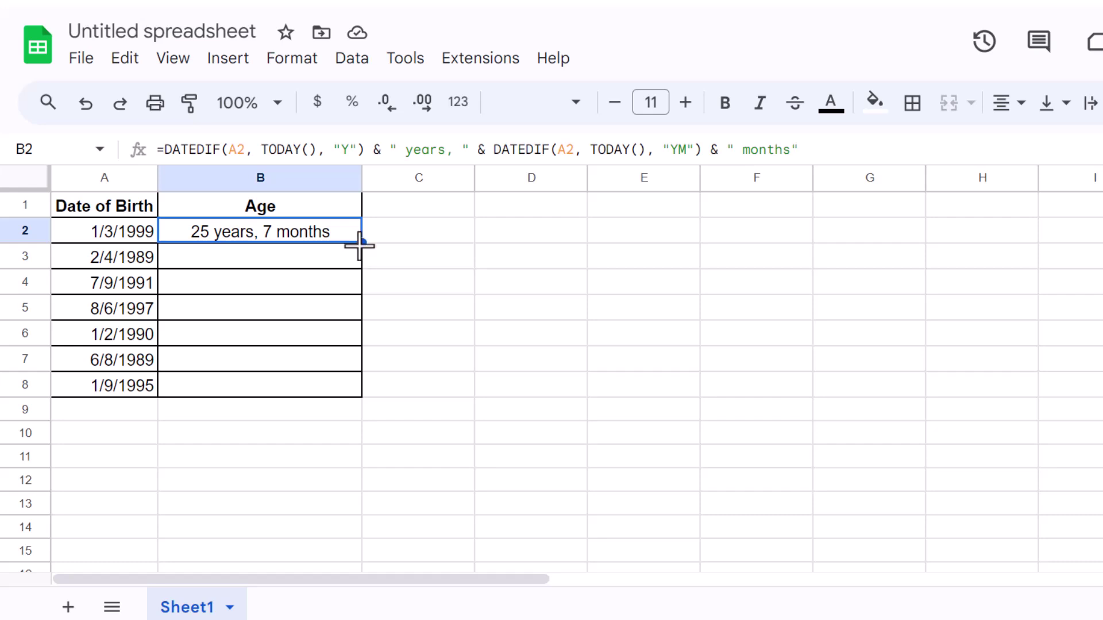
# - Fill the years-and-months formula down from B2 to B8, then check each copied formula
pyautogui.moveTo(361, 243); pyautogui.dragTo(348, 389)
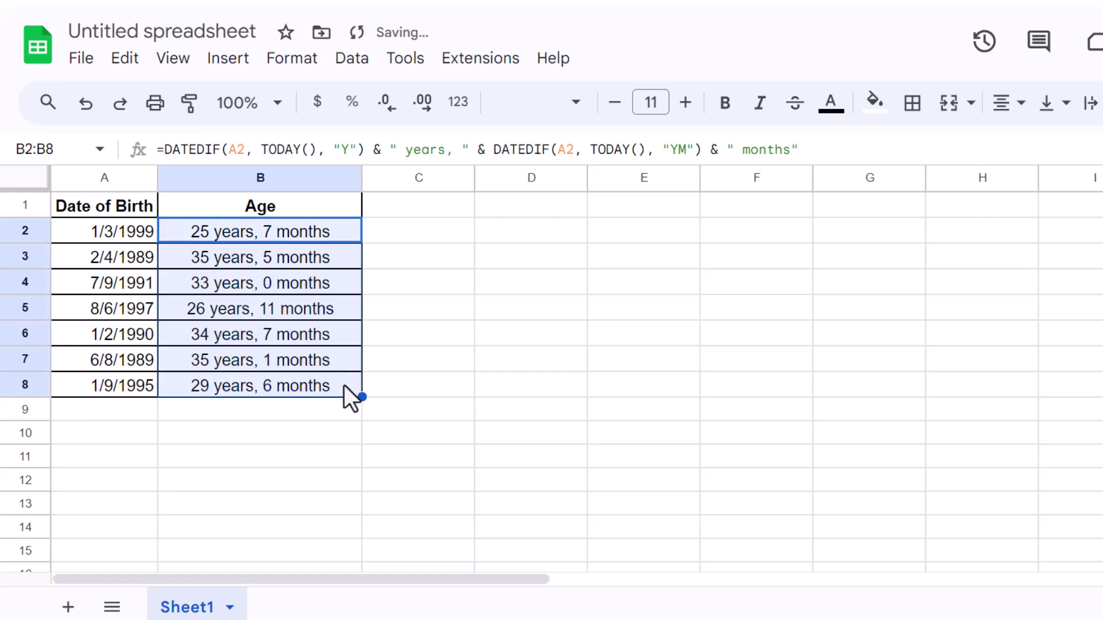
pyautogui.click(344, 385)
pyautogui.click(338, 363)
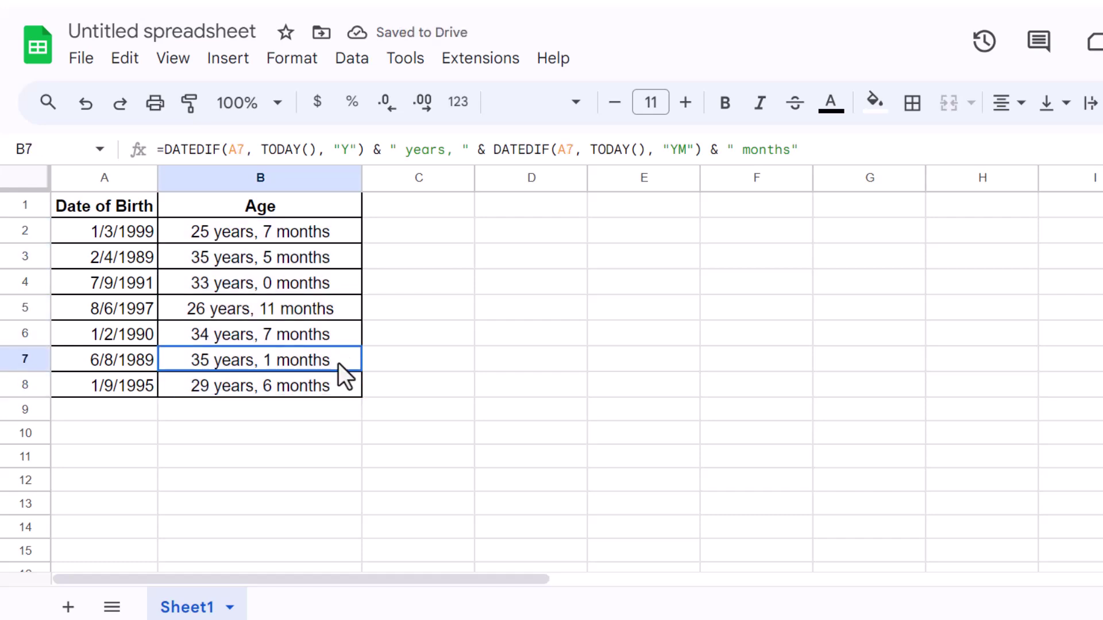
pyautogui.click(338, 330)
pyautogui.click(339, 308)
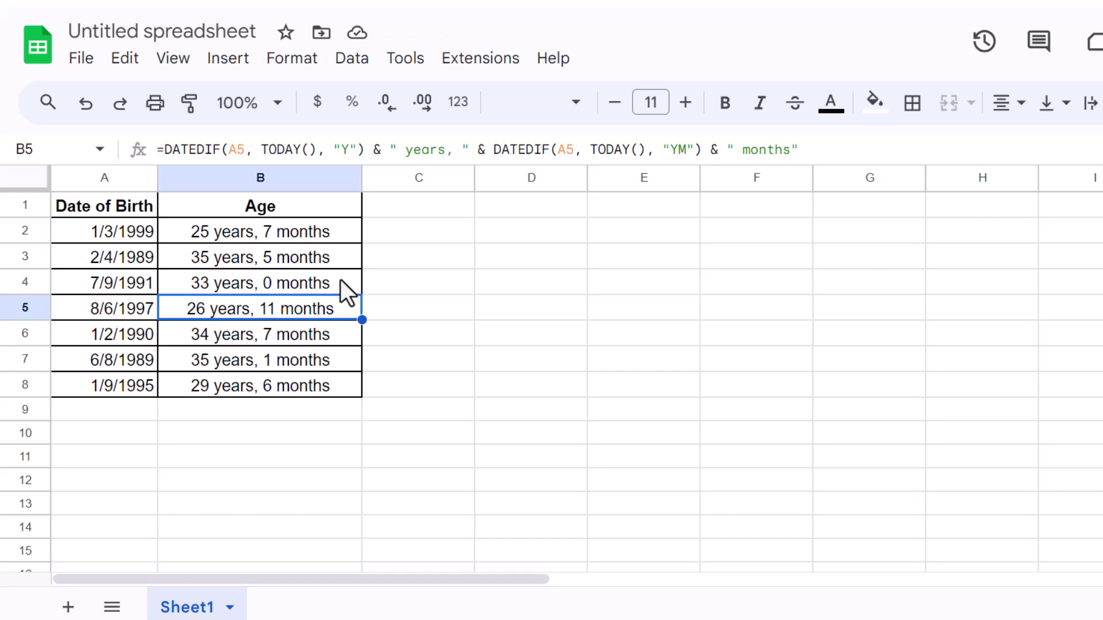
pyautogui.click(340, 280)
pyautogui.click(342, 256)
pyautogui.click(342, 238)
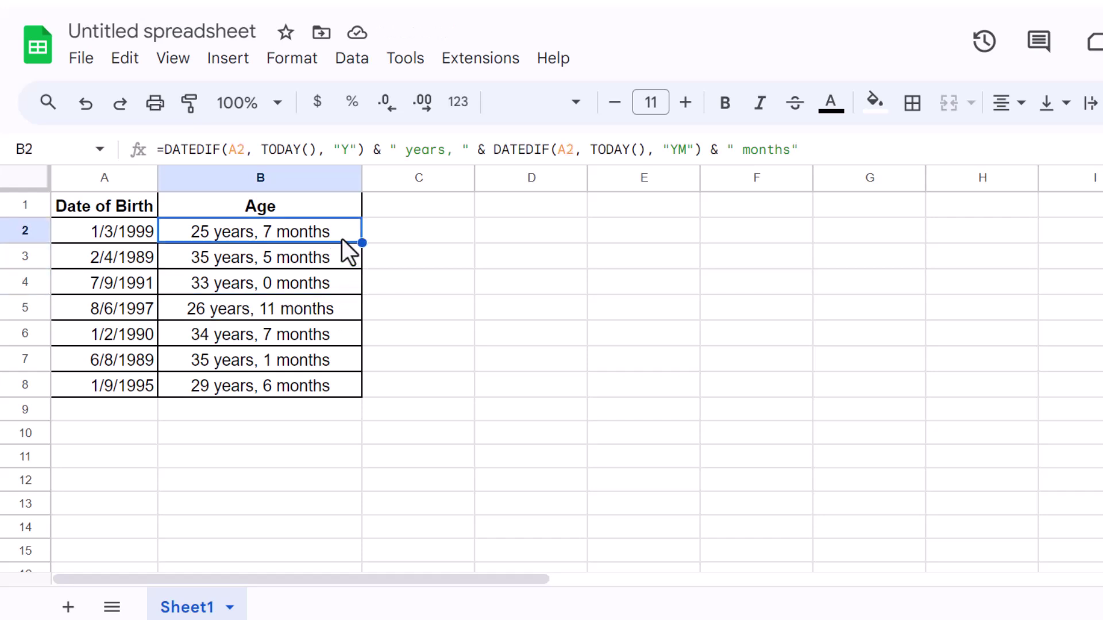